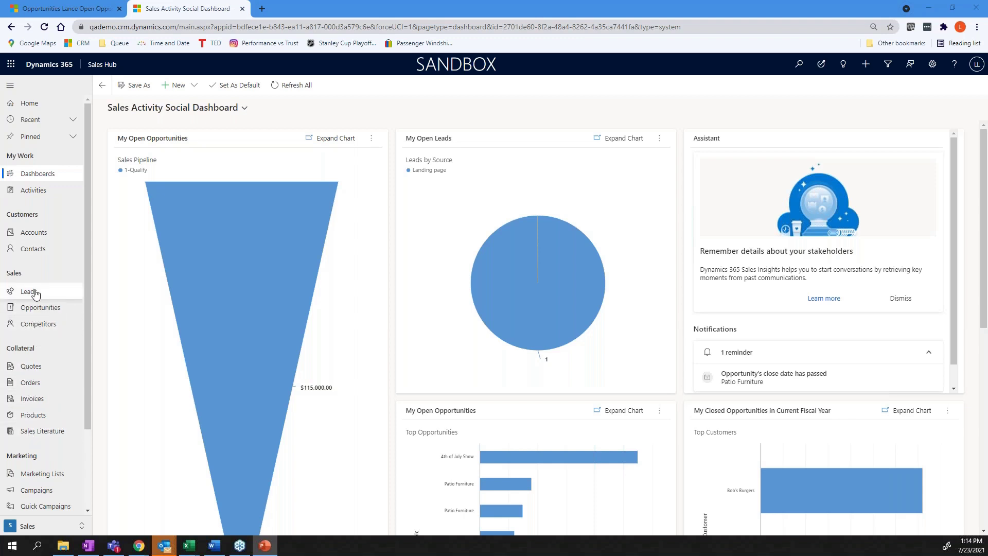
# Open the My Active Contacts list under Customers in the left navigation.
pyautogui.click(37, 249)
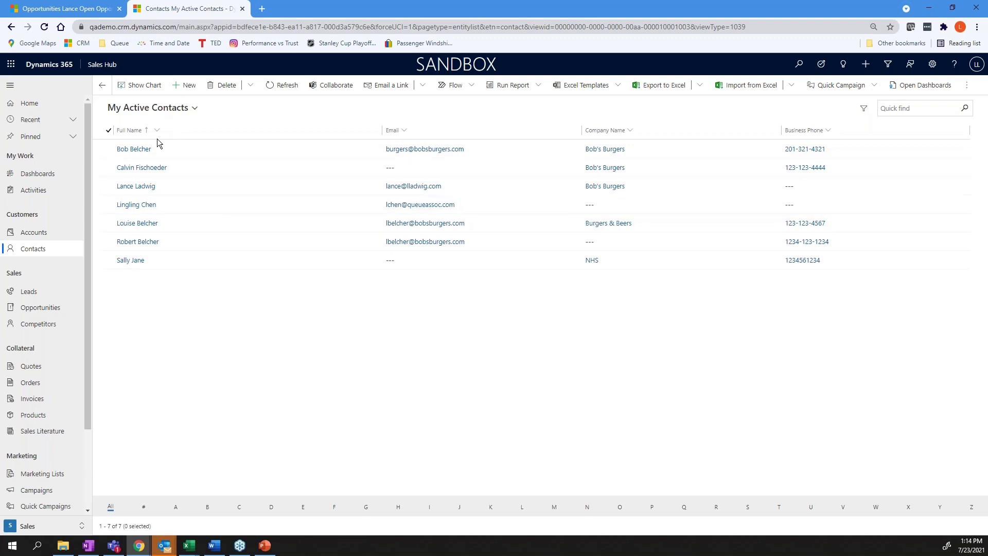
pyautogui.click(199, 115)
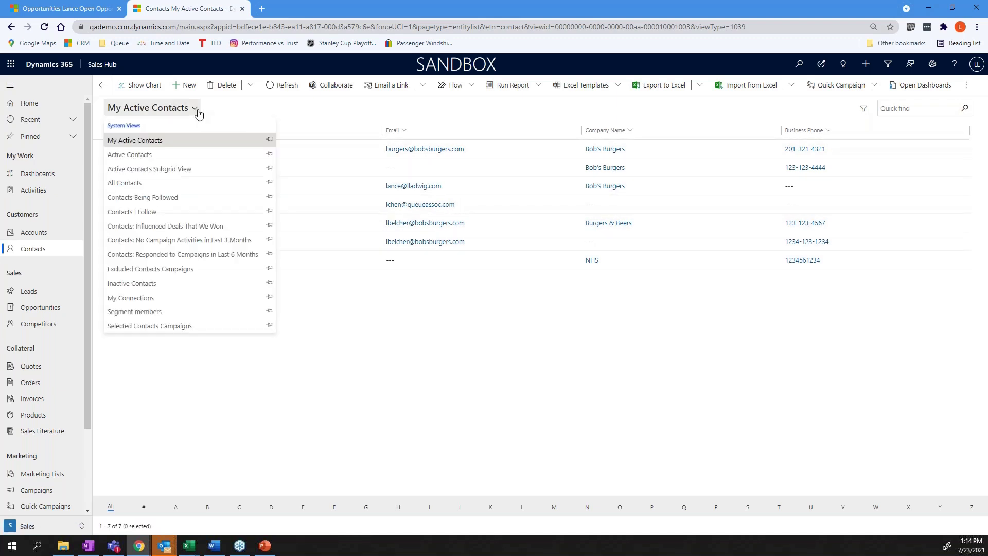
pyautogui.click(140, 154)
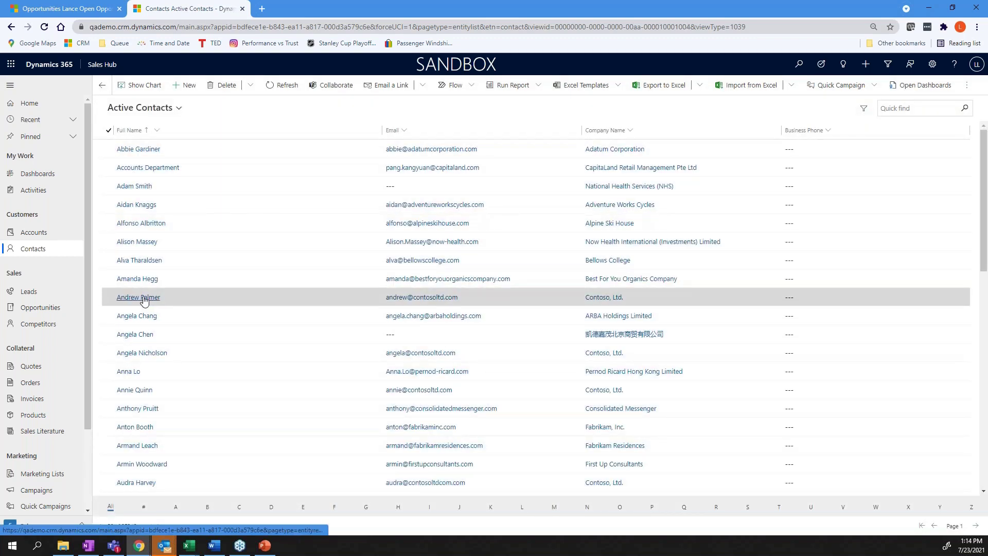
pyautogui.click(179, 108)
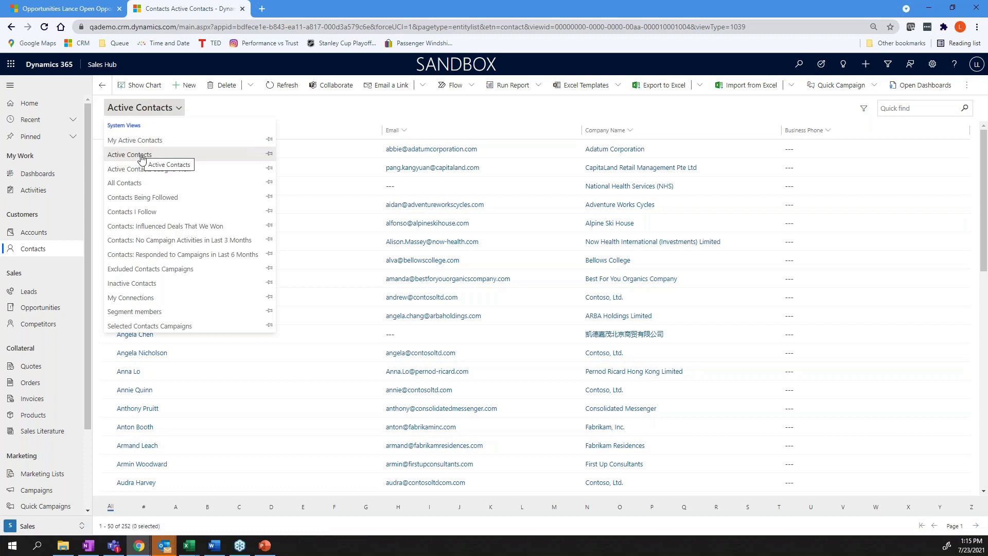
pyautogui.click(144, 147)
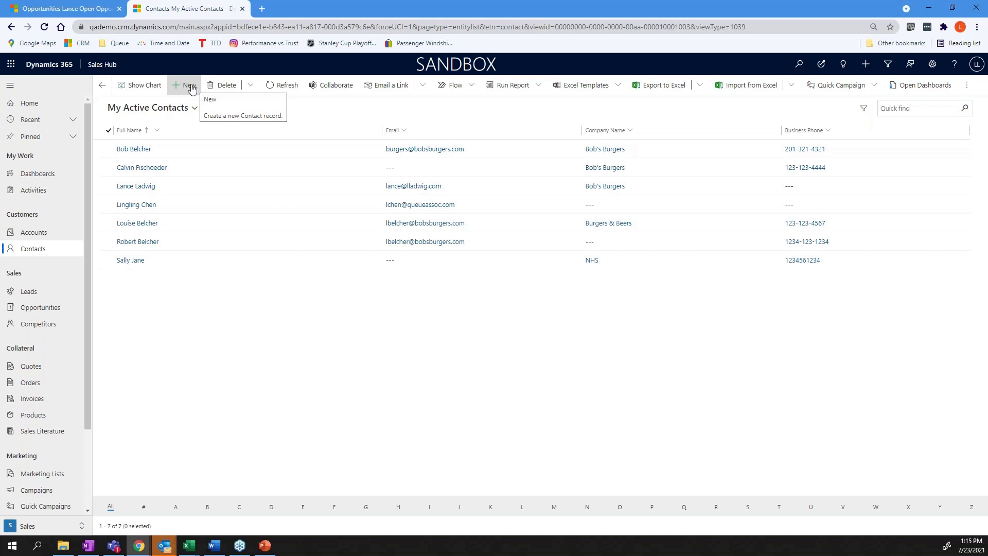
pyautogui.click(189, 85)
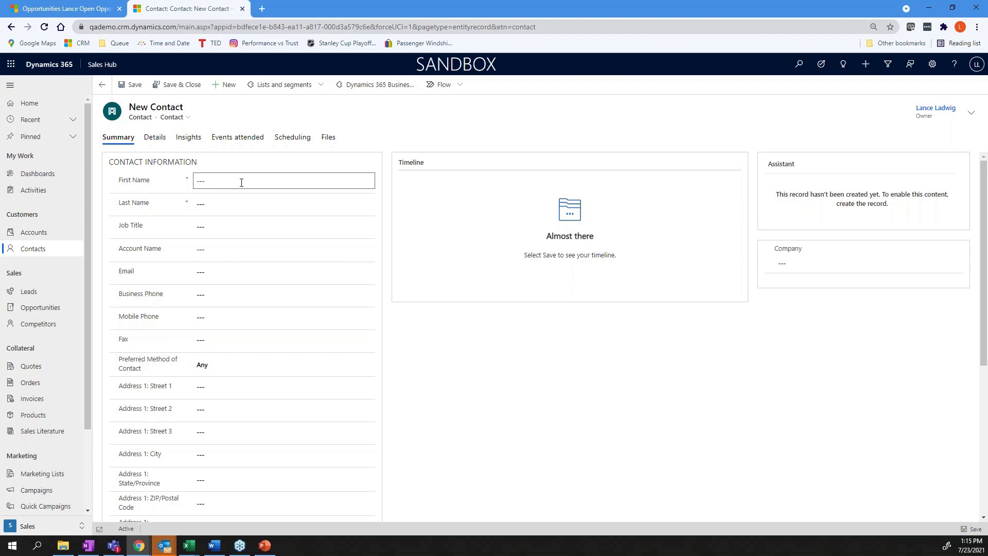
# Enter the new contact's first and last name and job title Owner.
pyautogui.click(218, 184)
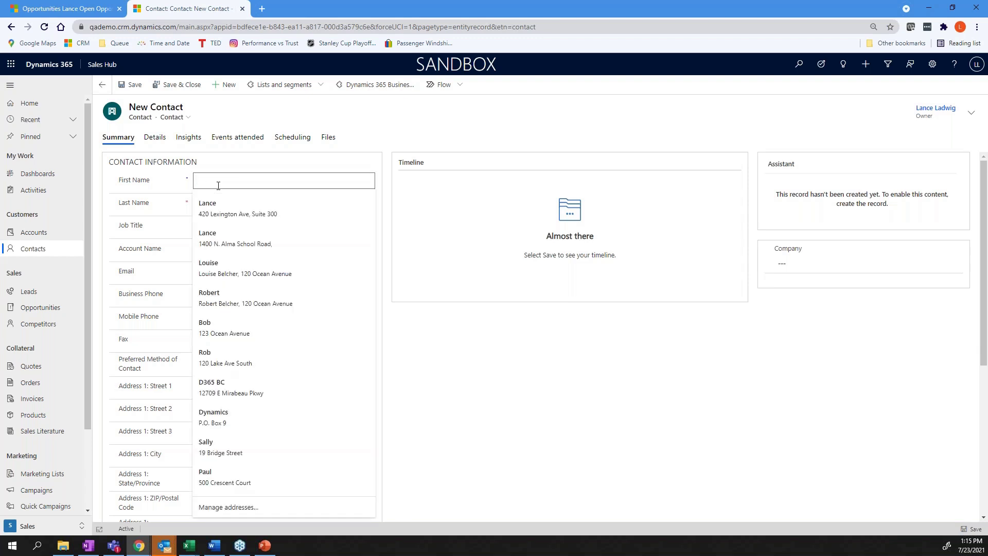
pyautogui.write('L')
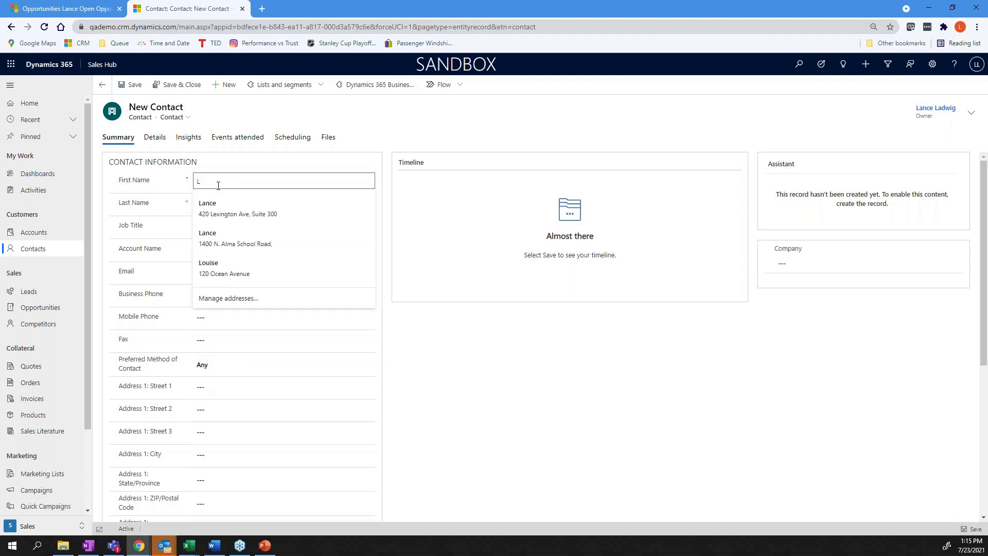
pyautogui.write('oo')
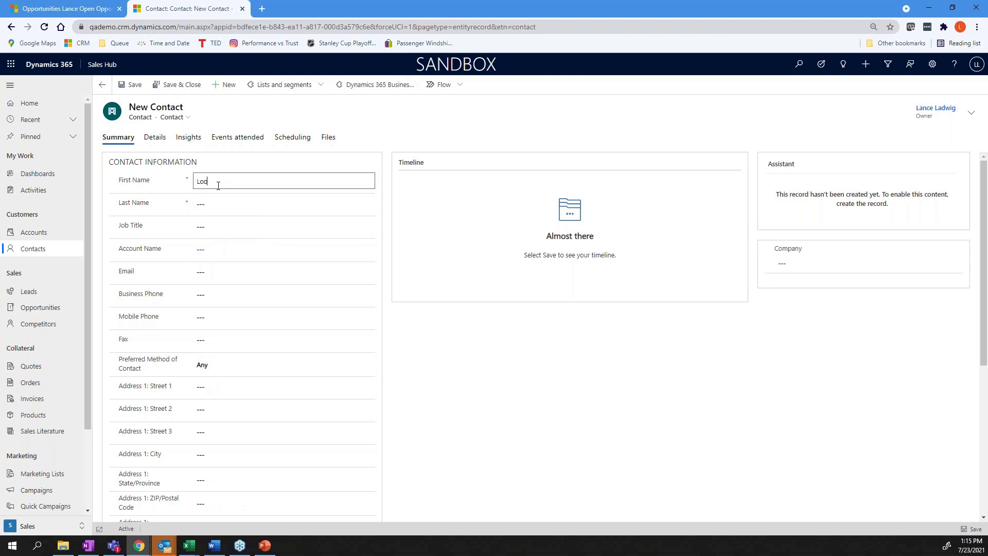
pyautogui.press('BackSpace')
pyautogui.press('BackSpace')
pyautogui.press('Tab')
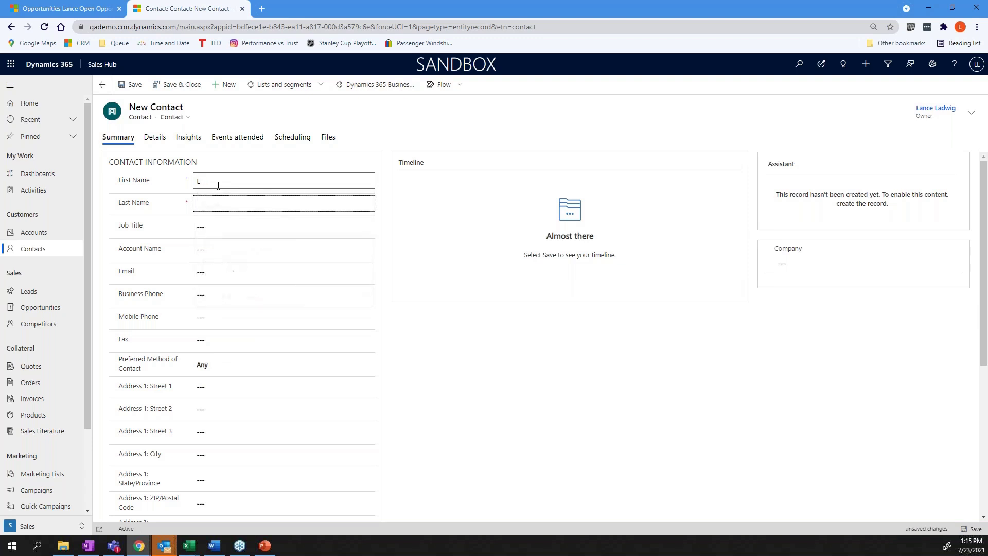
pyautogui.write('Belcher')
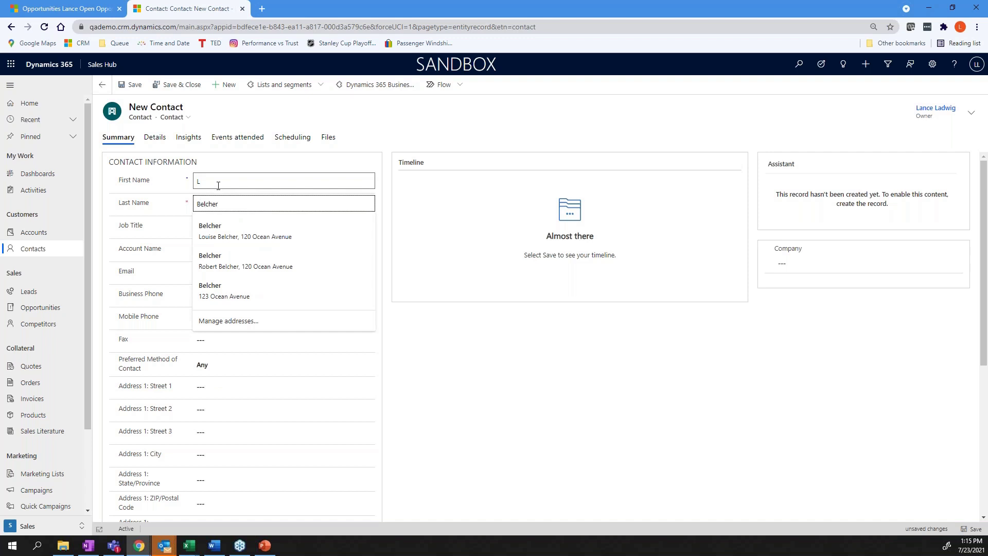
pyautogui.click(160, 227)
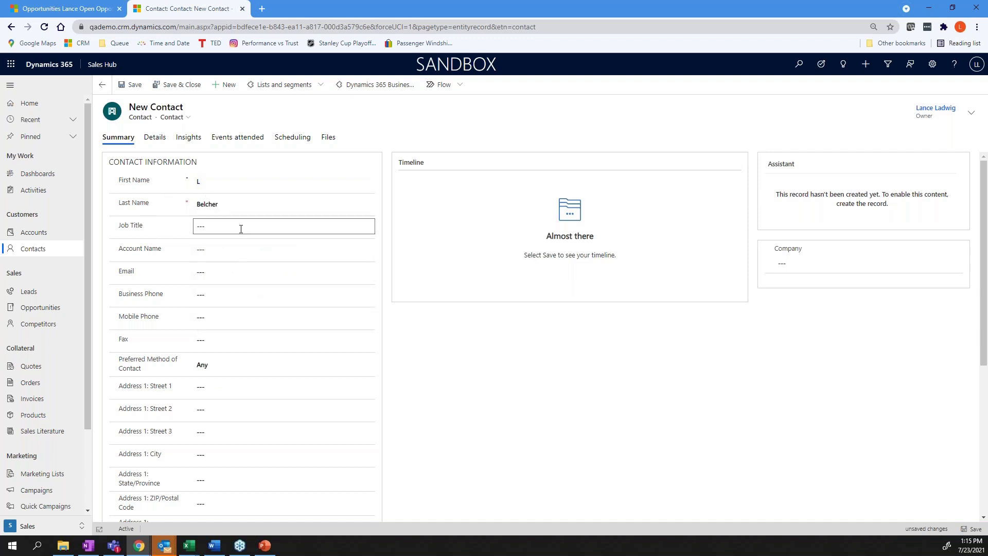
pyautogui.write('Owner')
pyautogui.click(195, 250)
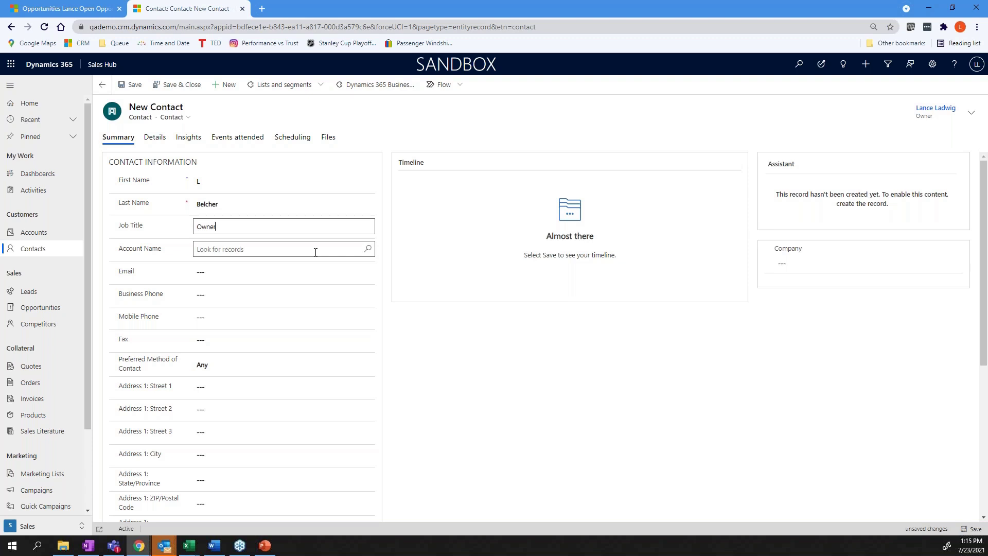
# Fill e-mail and address from an autofill suggestion, add the business phone, and save.
pyautogui.click(232, 272)
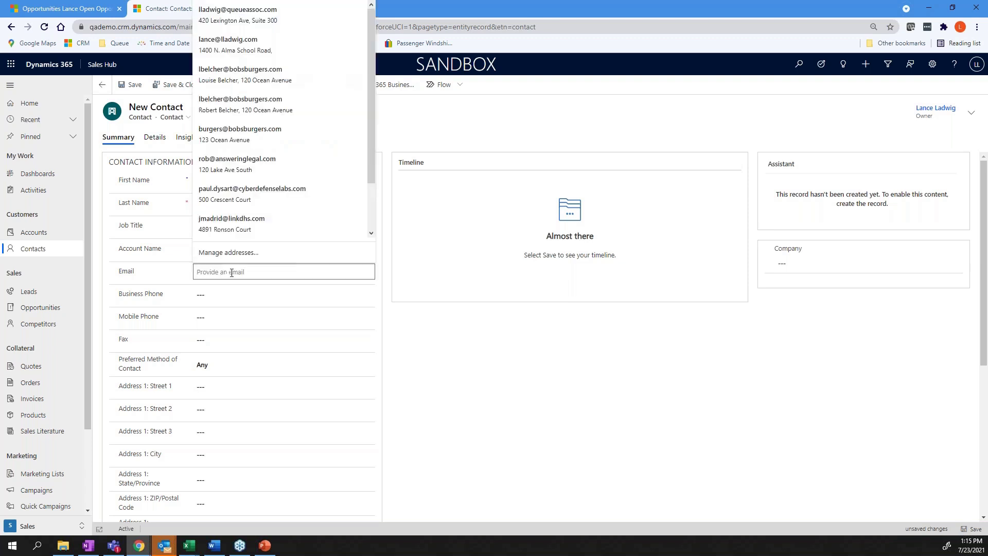
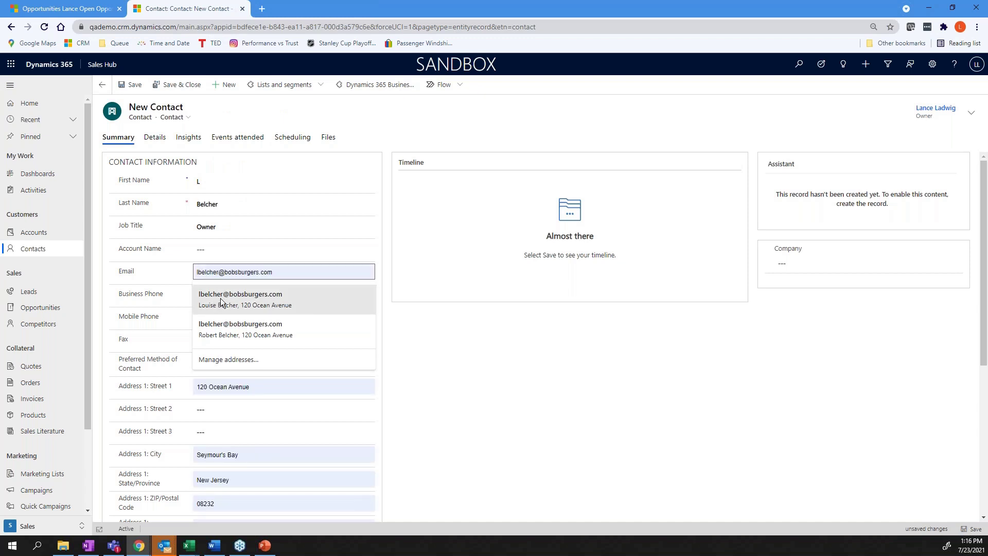
pyautogui.click(220, 298)
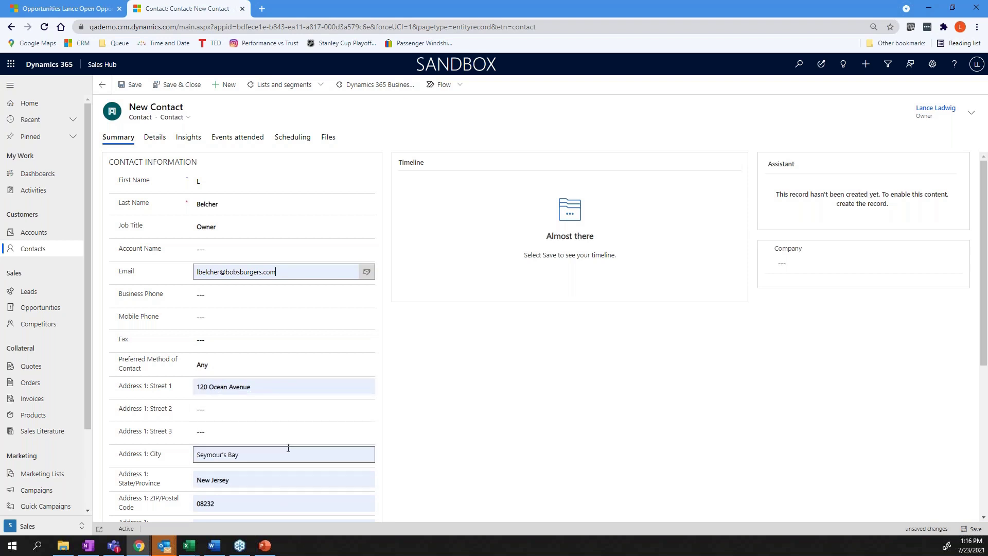
pyautogui.click(284, 316)
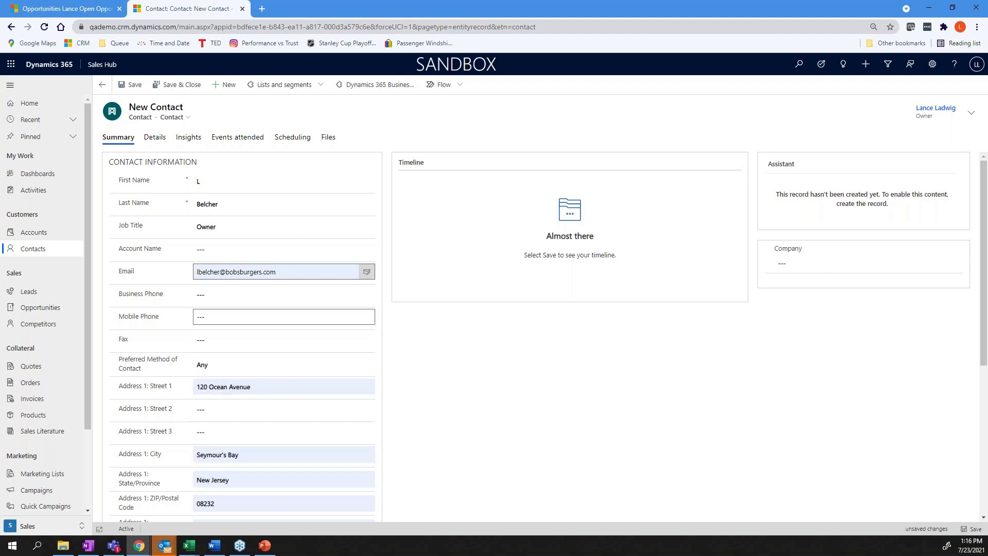
pyautogui.click(255, 296)
pyautogui.write('12')
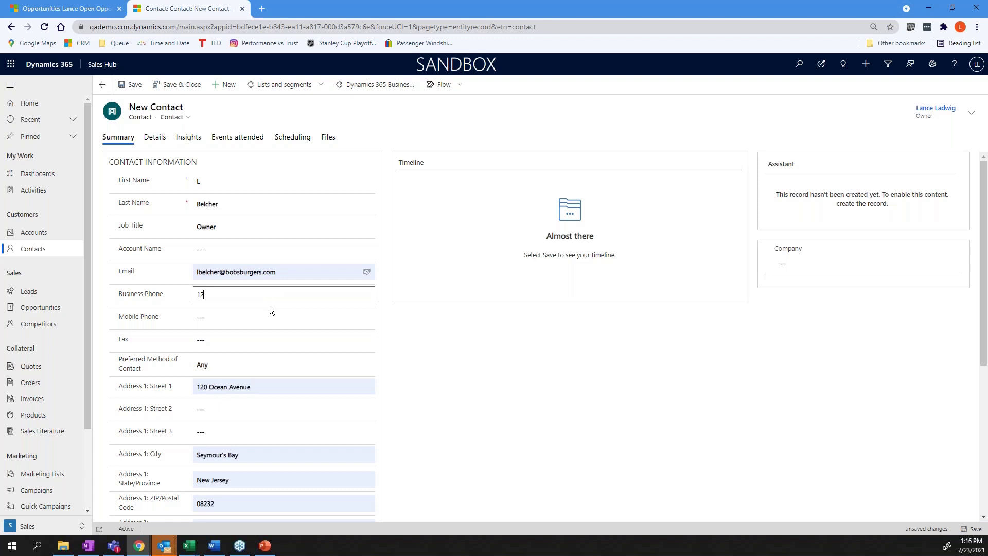
pyautogui.write('3-124-1245')
pyautogui.click(526, 415)
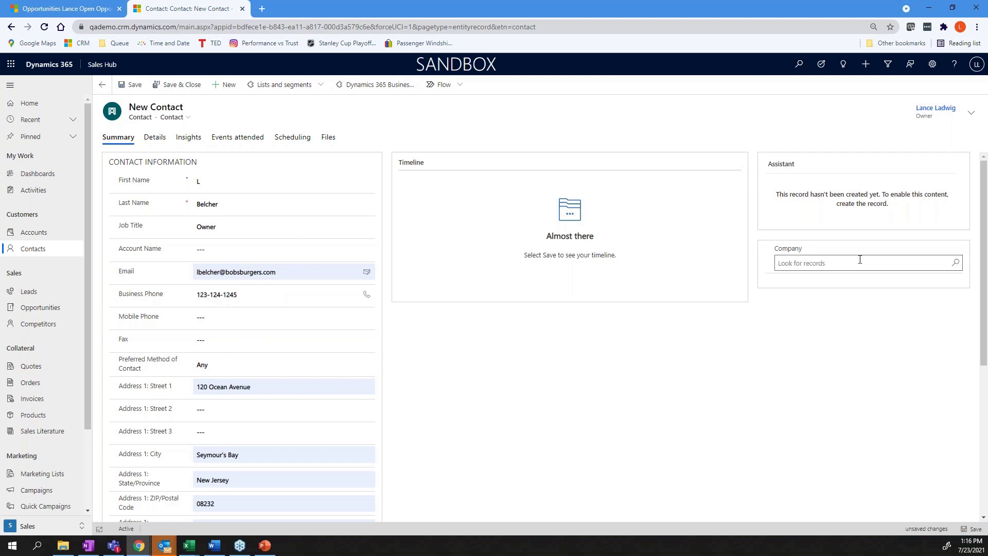
pyautogui.moveTo(984, 224); pyautogui.dragTo(986, 187)
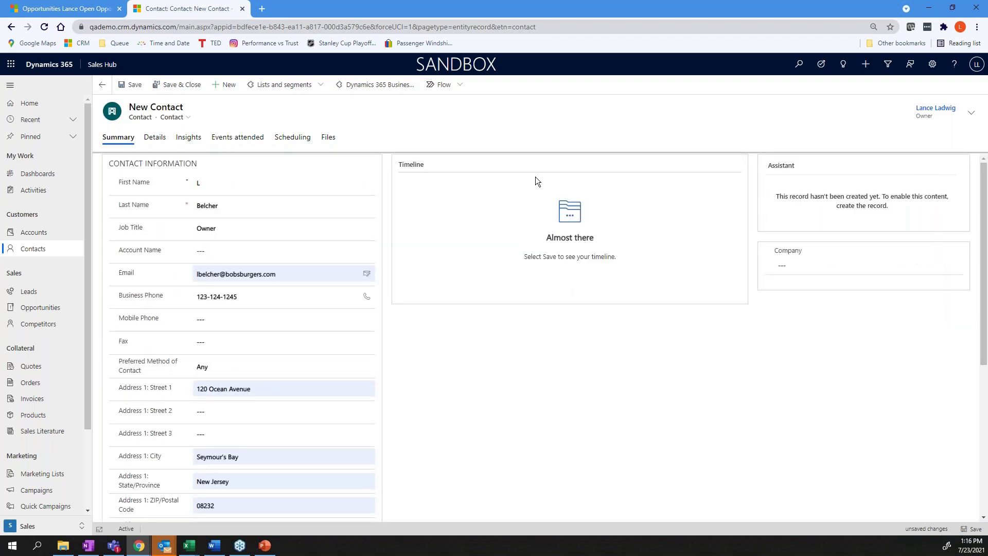
pyautogui.click(135, 86)
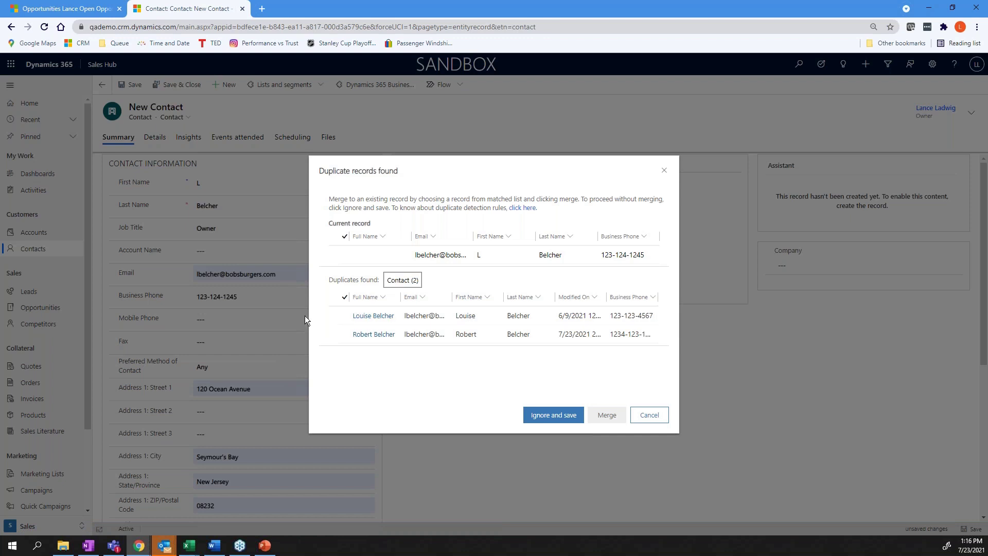
# Tick the first matching duplicate and merge the new contact into it.
pyautogui.click(344, 316)
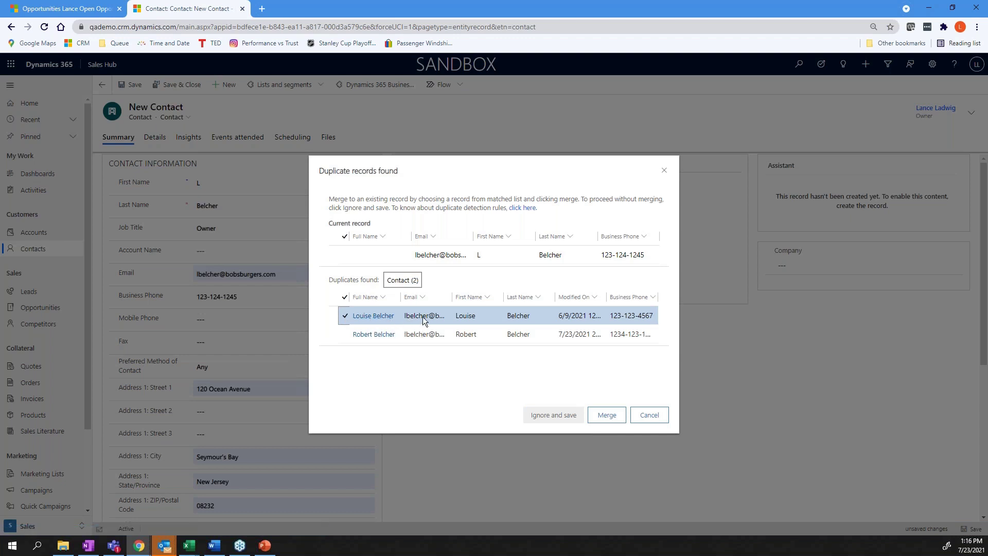
pyautogui.click(605, 417)
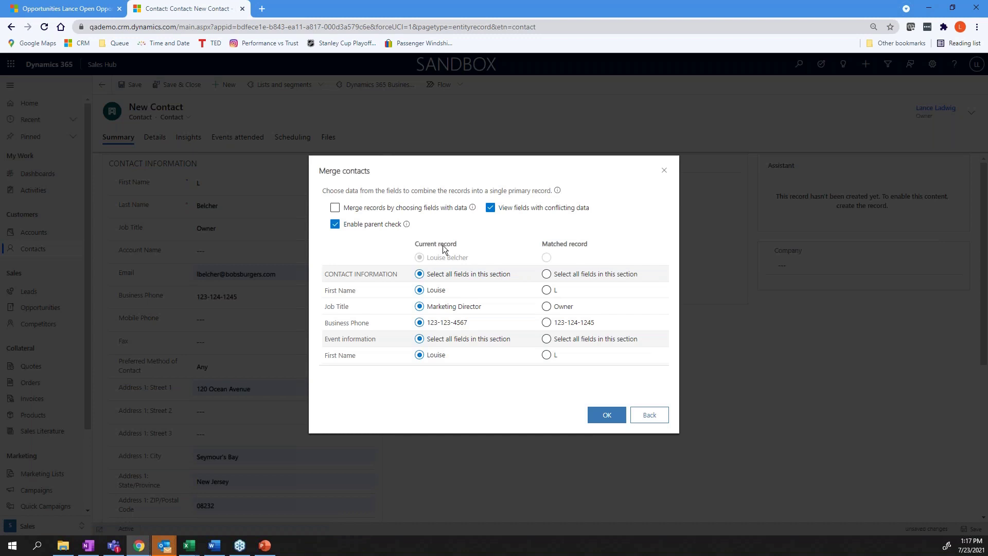
pyautogui.click(343, 209)
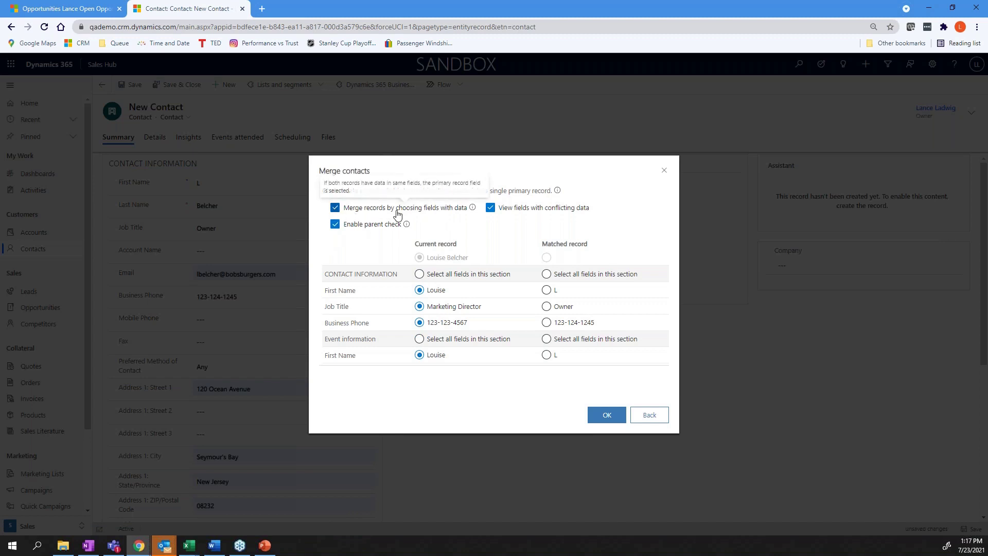
pyautogui.click(335, 208)
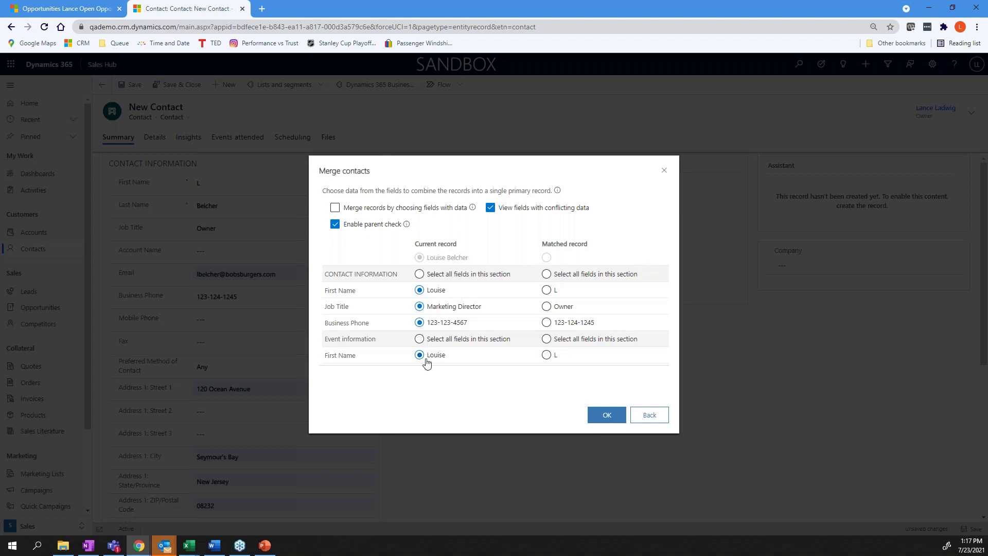
pyautogui.click(606, 418)
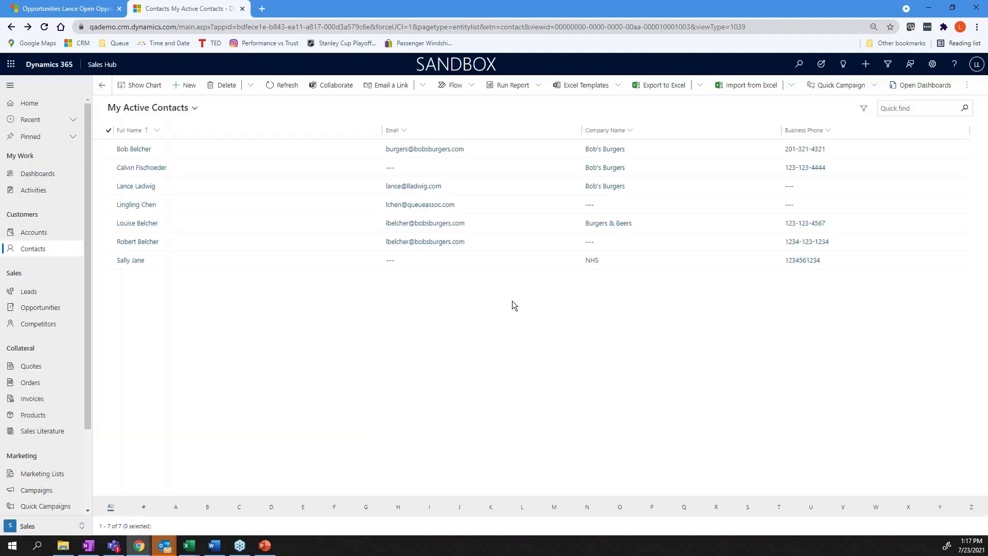
# Open the surviving merged contact's record from My Active Contacts.
pyautogui.click(137, 225)
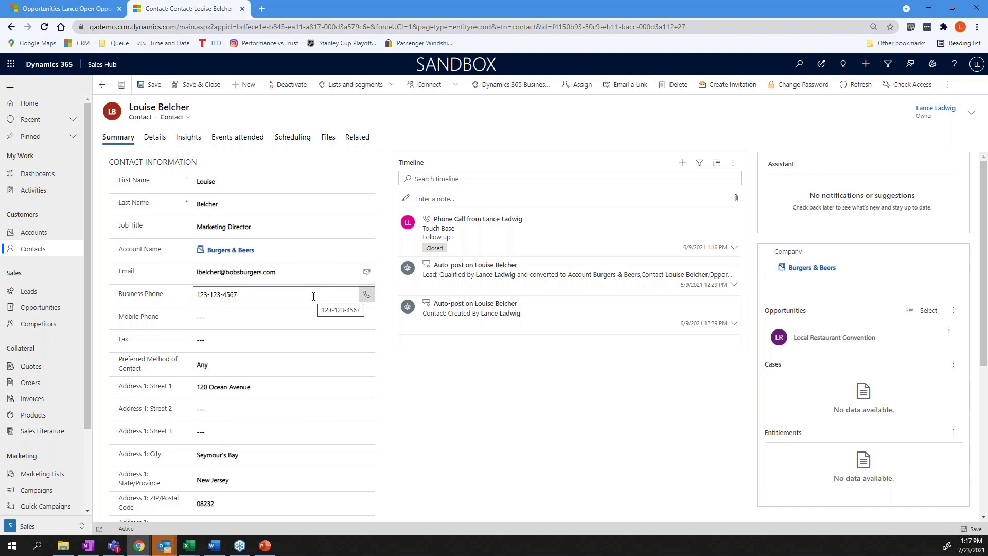
# Back in the contacts list, select the two duplicate contacts and start a merge.
pyautogui.click(99, 85)
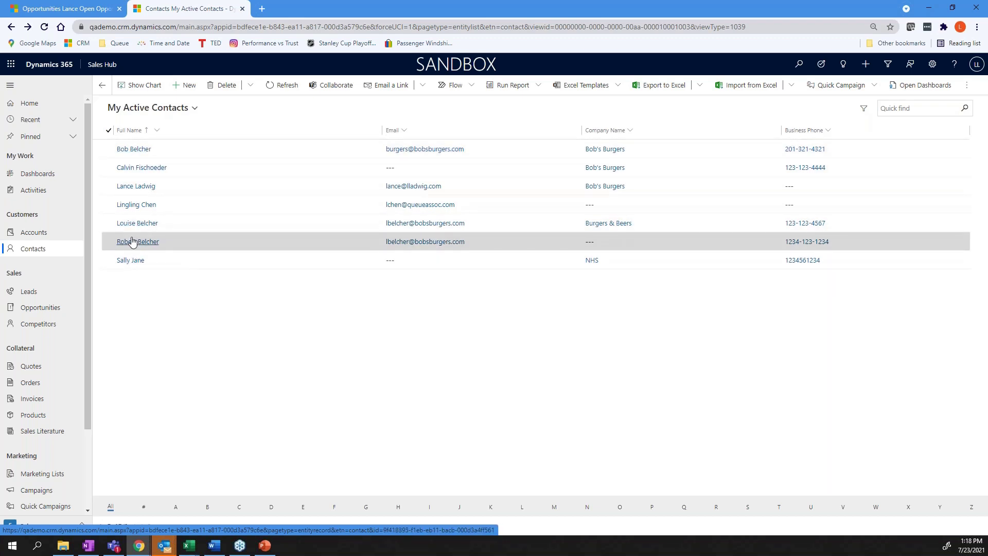
pyautogui.click(110, 242)
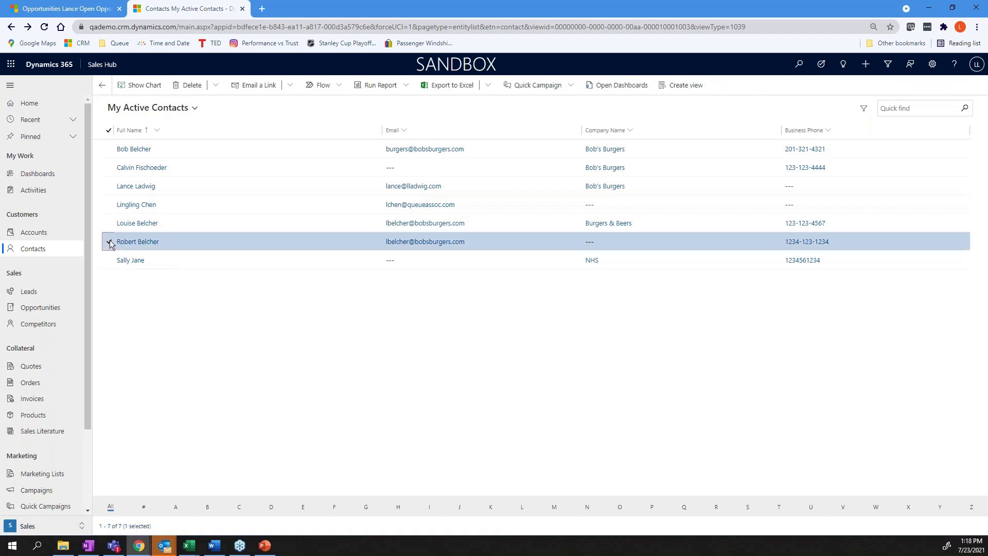
pyautogui.click(110, 150)
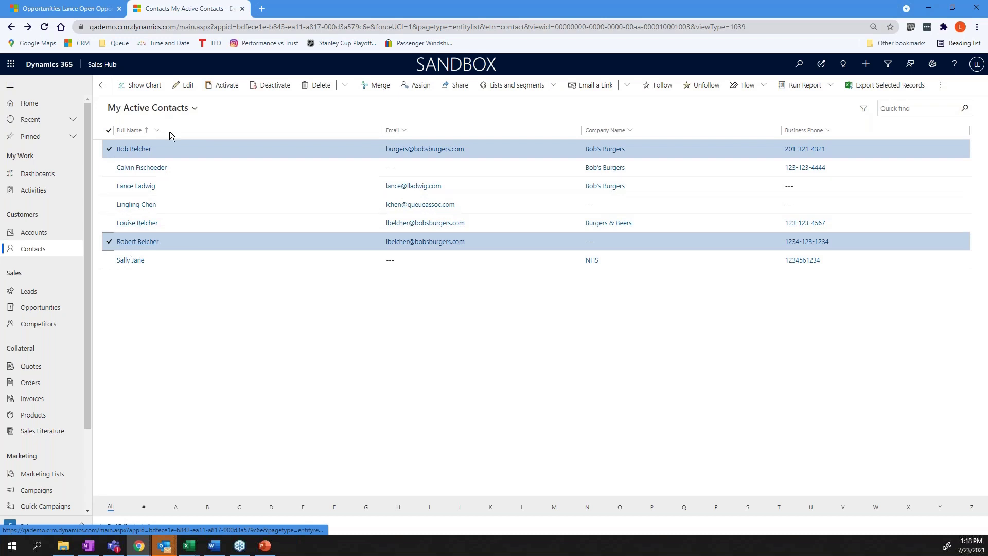
pyautogui.click(380, 85)
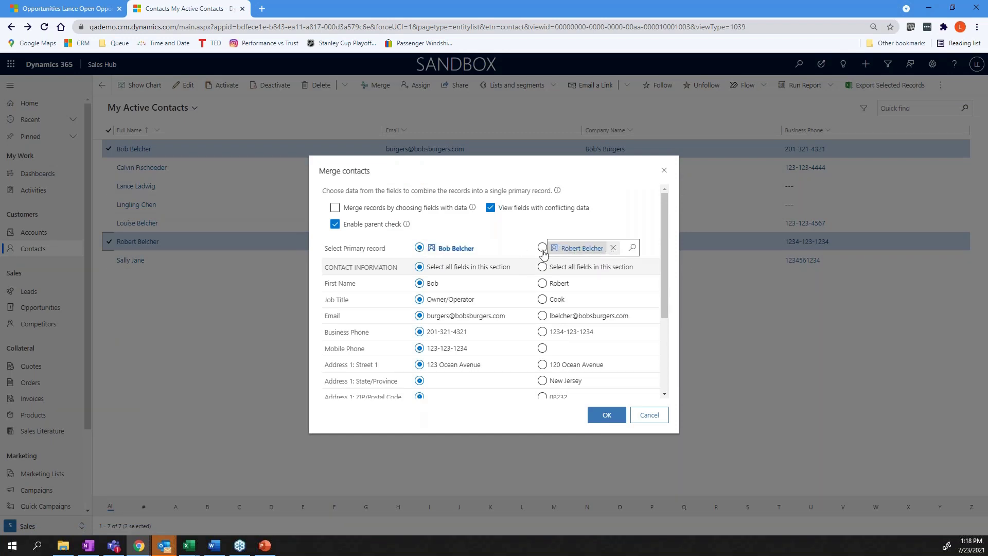
# Keep the first contact as primary, take the other's business phone, and confirm the merge.
pyautogui.moveTo(431, 253)
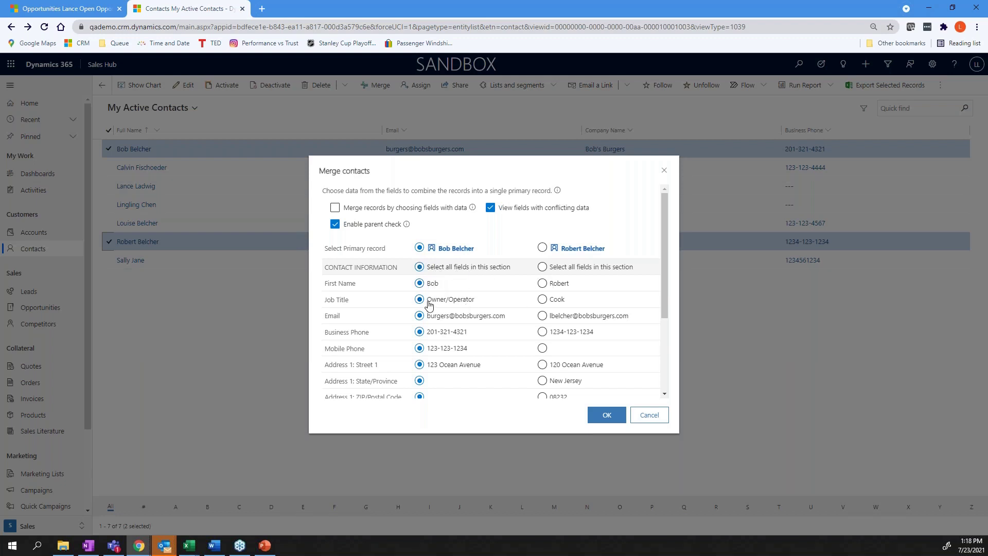
pyautogui.click(543, 316)
pyautogui.click(542, 332)
pyautogui.moveTo(662, 308); pyautogui.dragTo(669, 370)
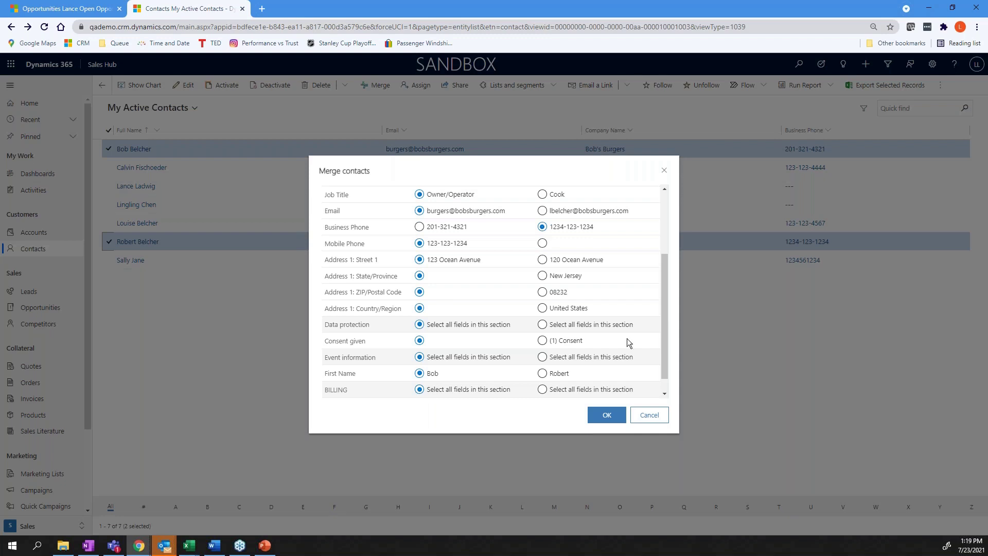
pyautogui.click(608, 415)
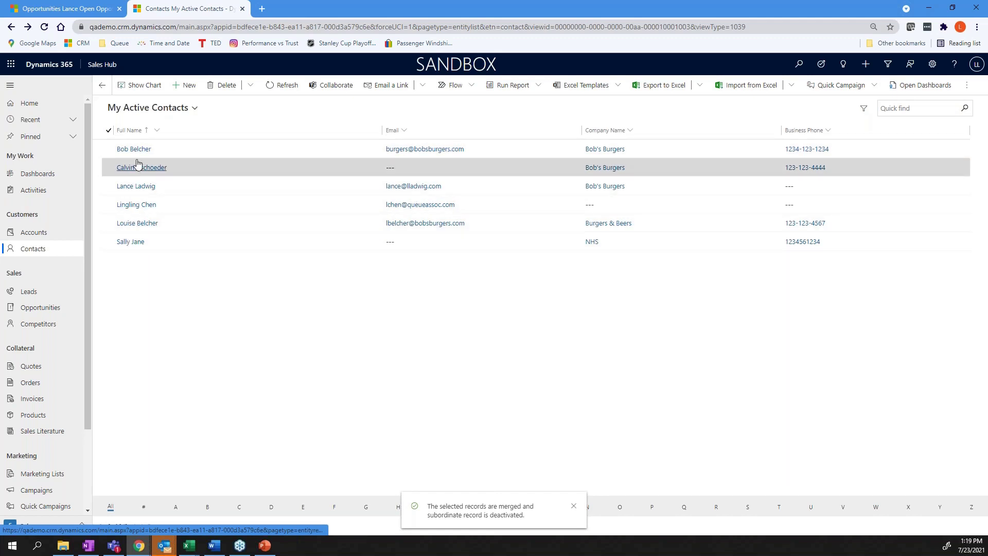
pyautogui.click(136, 150)
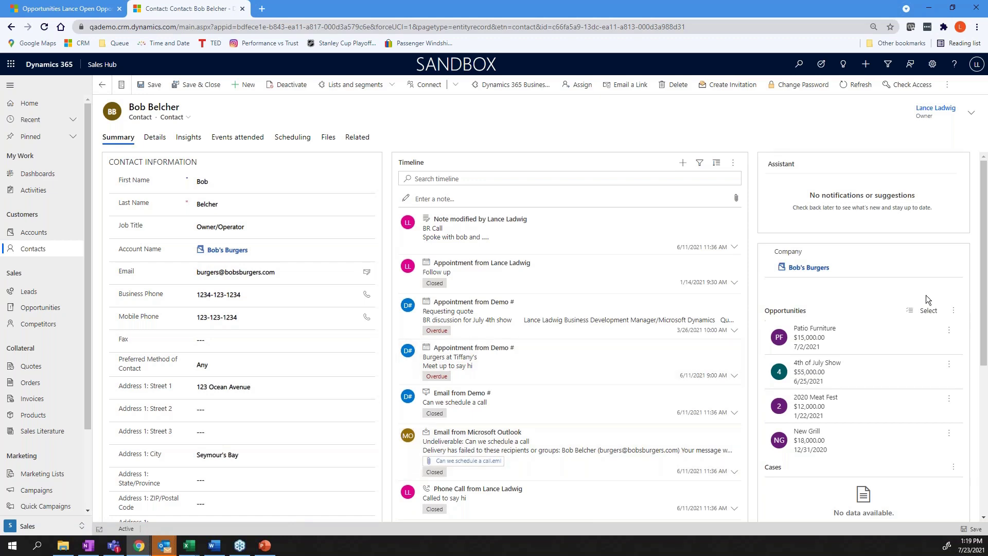
pyautogui.scroll(-1, 984, 324)
pyautogui.scroll(-5, 985, 324)
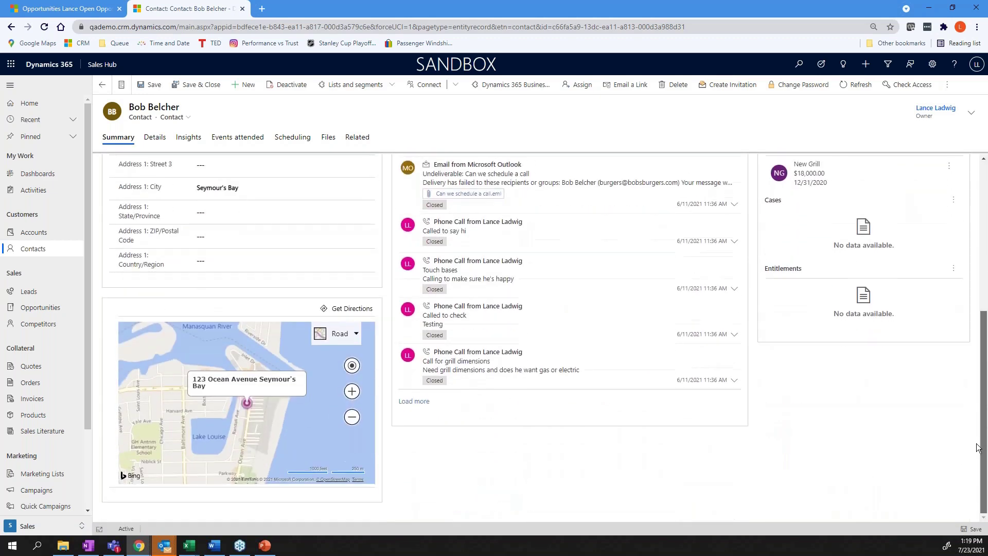
pyautogui.scroll(6, 973, 299)
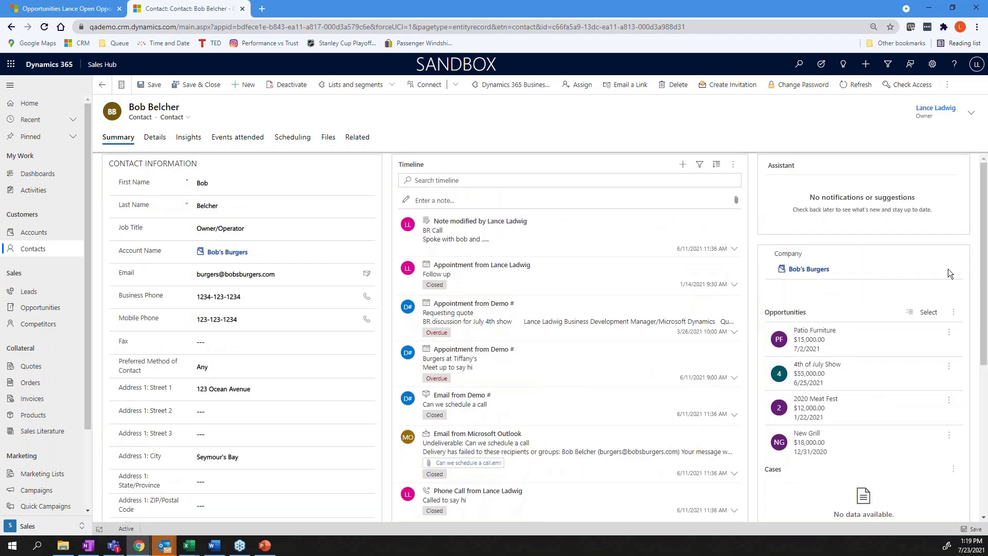
pyautogui.click(102, 85)
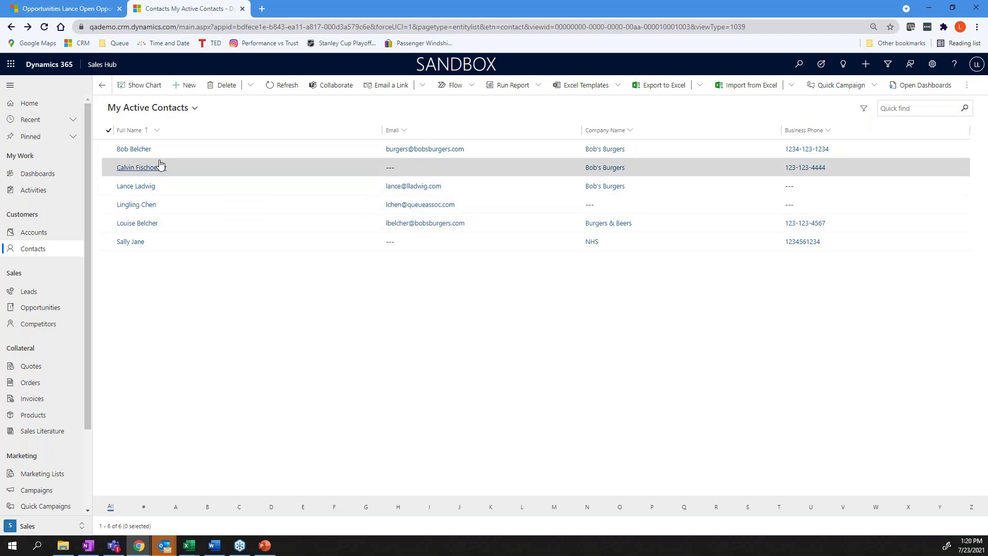
pyautogui.click(35, 232)
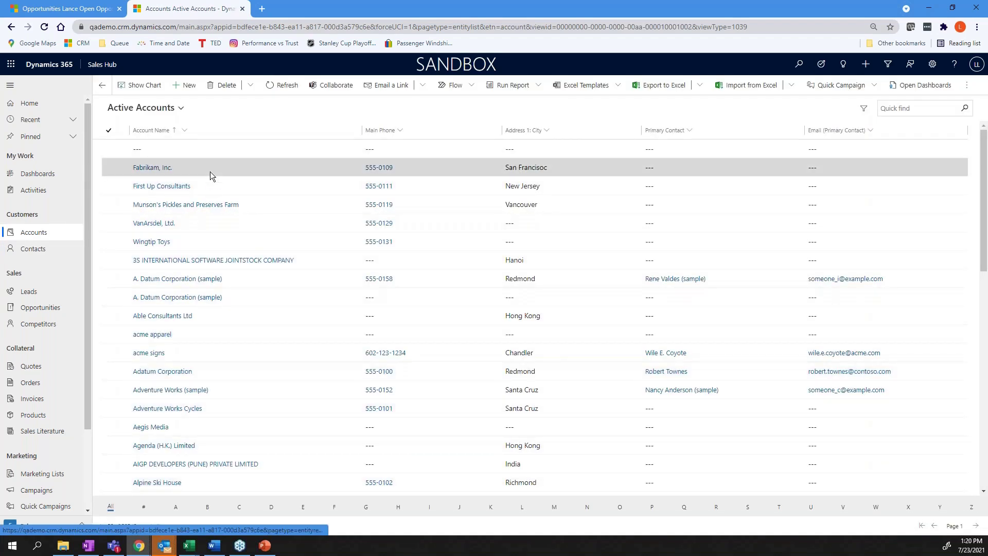
# Search for 'bob's' and open the Bob's Burgers account record.
pyautogui.click(798, 64)
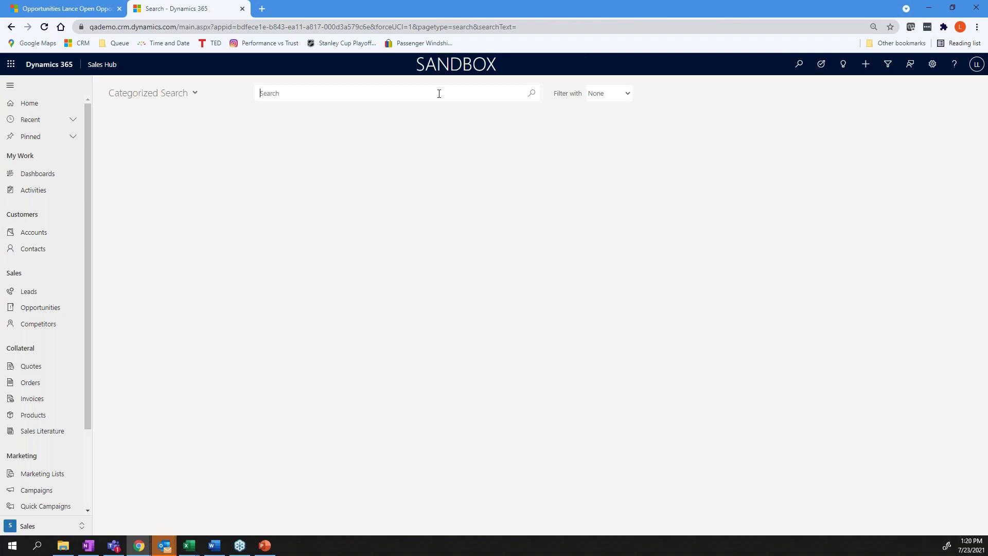
pyautogui.write("bob's")
pyautogui.press('Return')
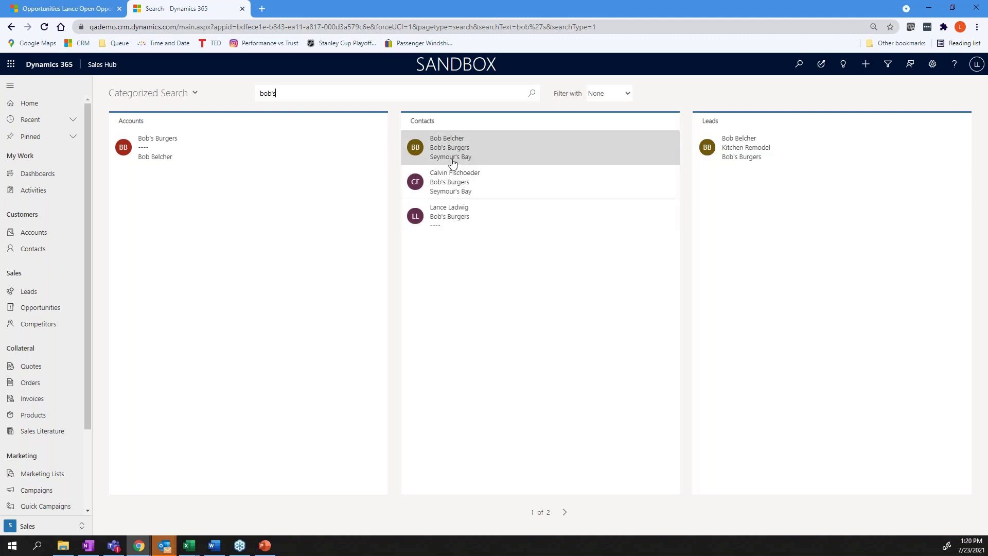
pyautogui.click(166, 157)
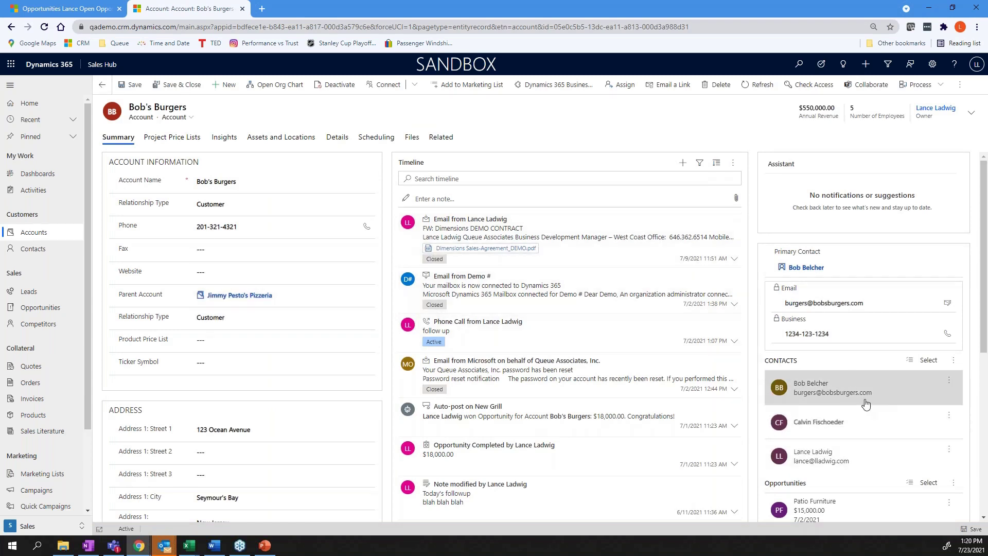
pyautogui.click(954, 362)
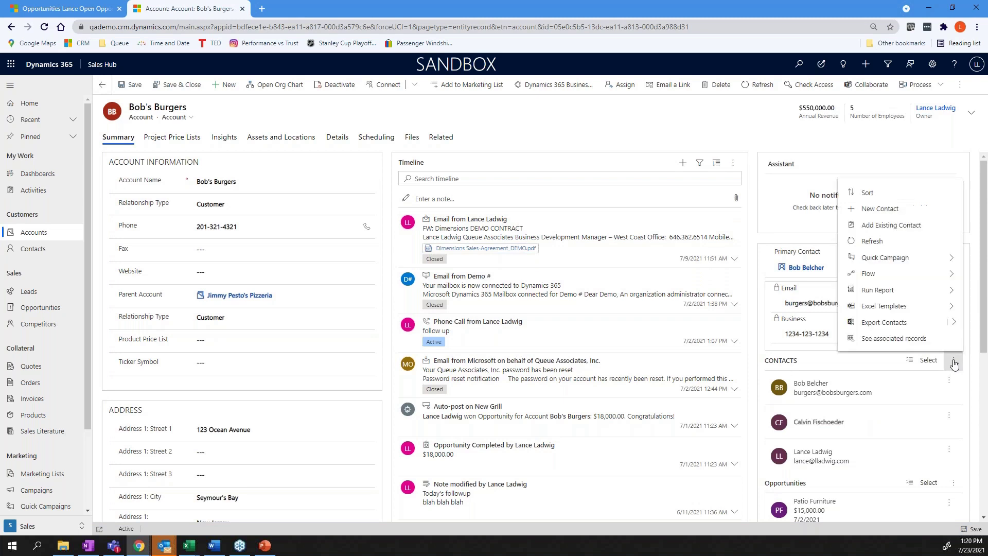
pyautogui.click(875, 225)
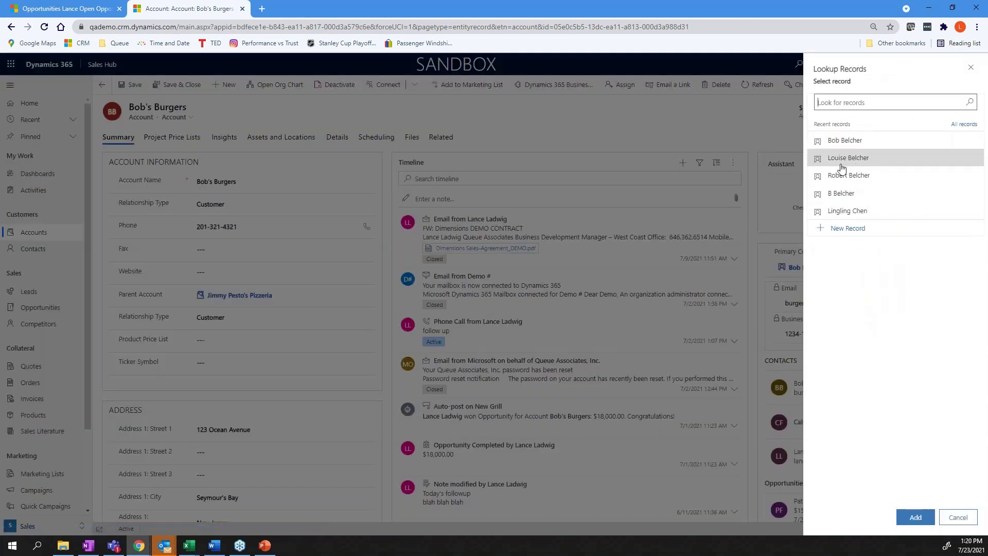
pyautogui.click(844, 158)
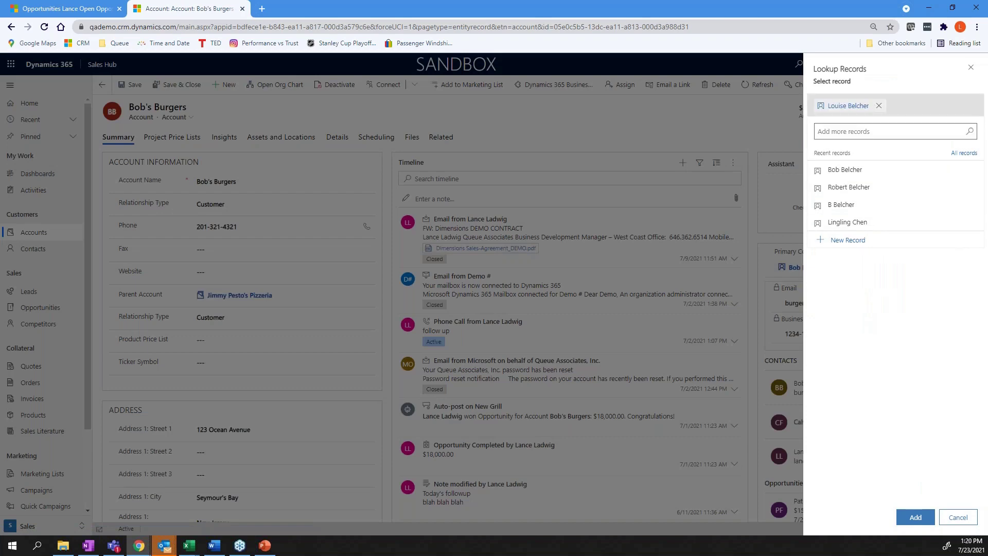
pyautogui.click(915, 521)
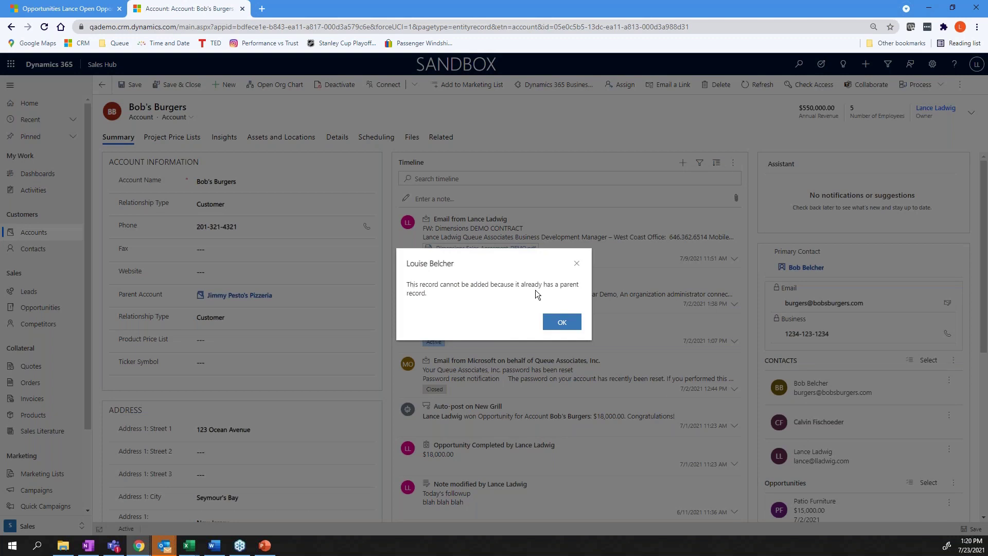
pyautogui.click(563, 323)
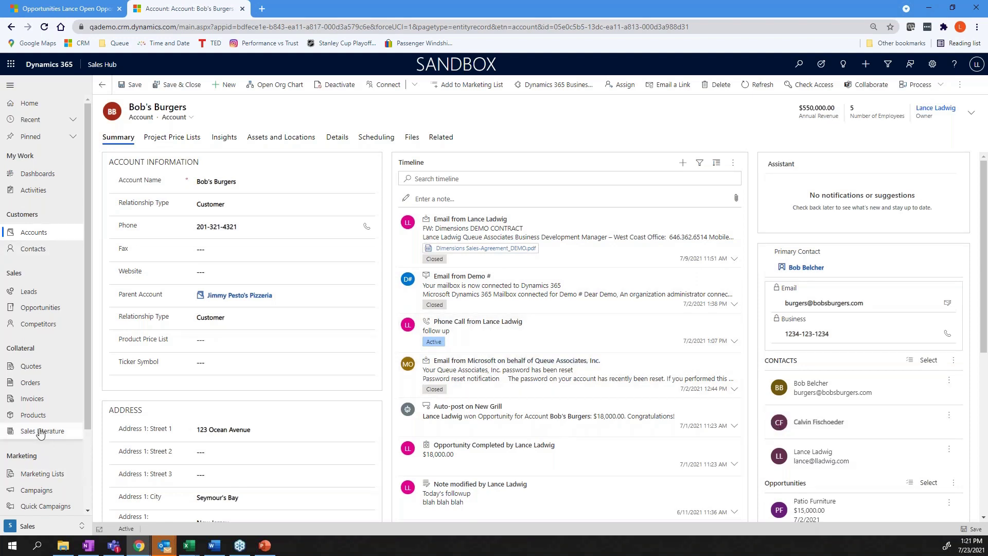
# Open the Burgers & Beers account from a contact's row and show its contacts' more options.
pyautogui.click(35, 251)
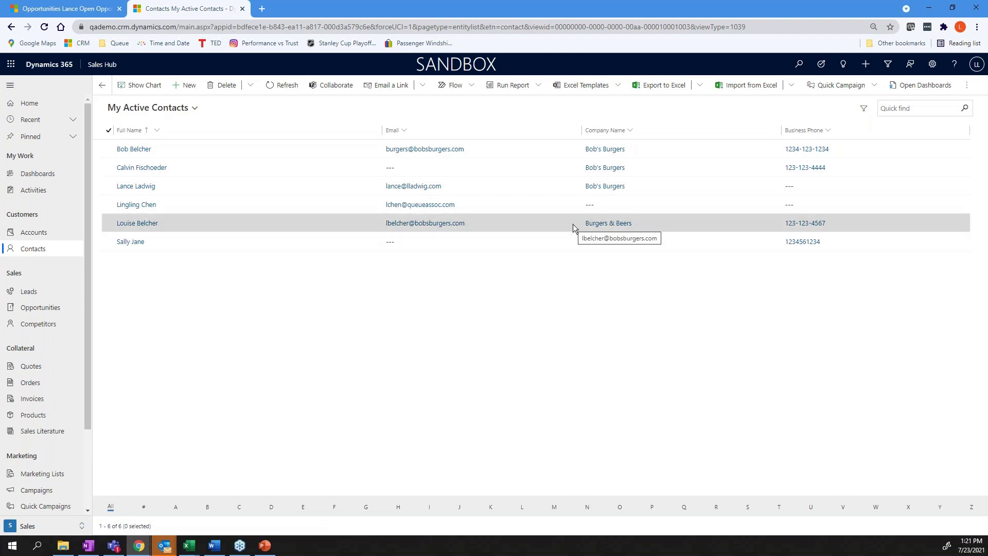
pyautogui.click(592, 224)
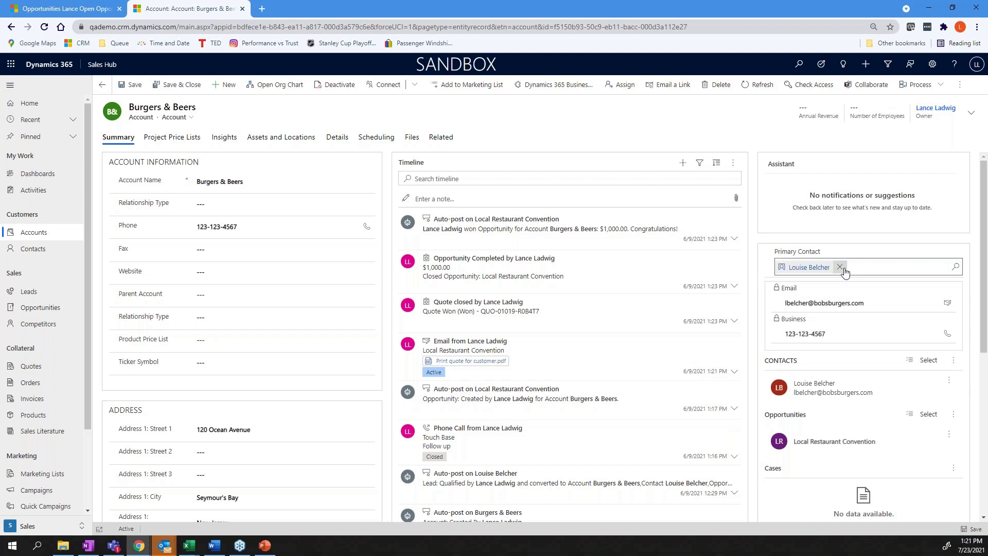
pyautogui.click(952, 363)
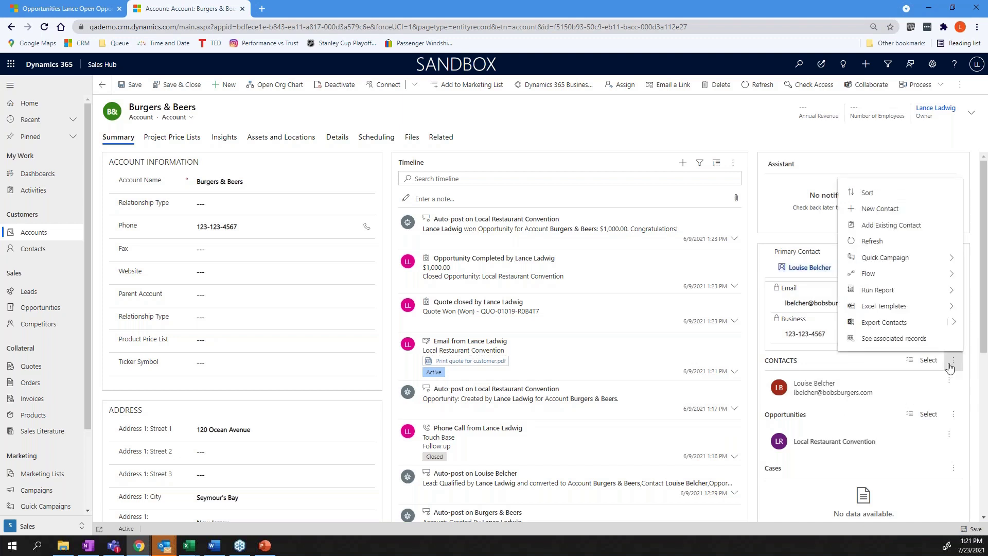
pyautogui.click(853, 225)
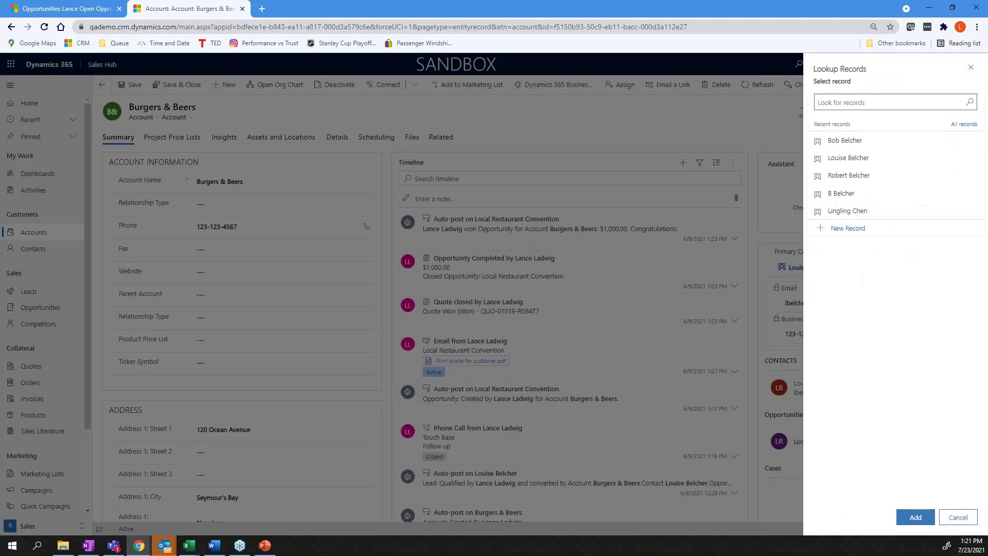
pyautogui.click(839, 195)
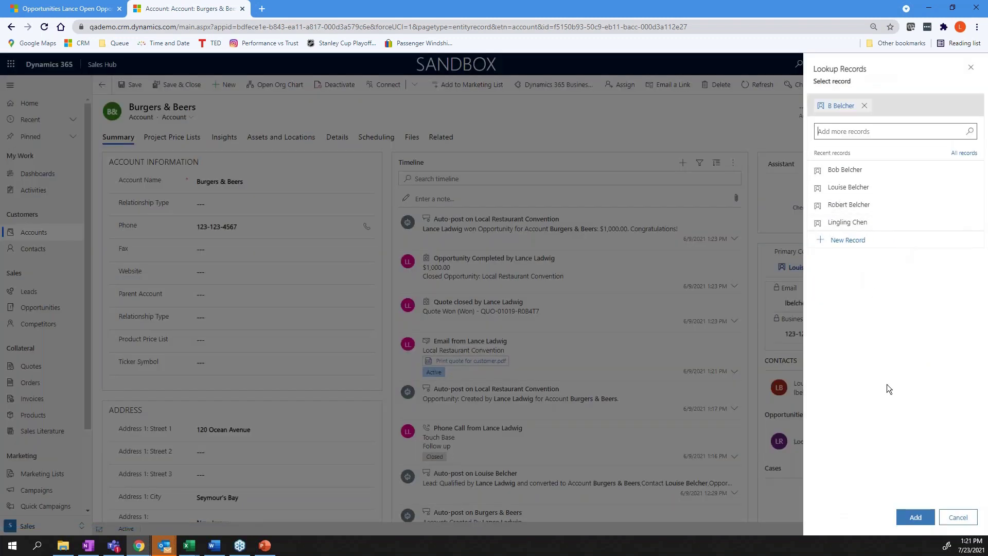
pyautogui.click(835, 173)
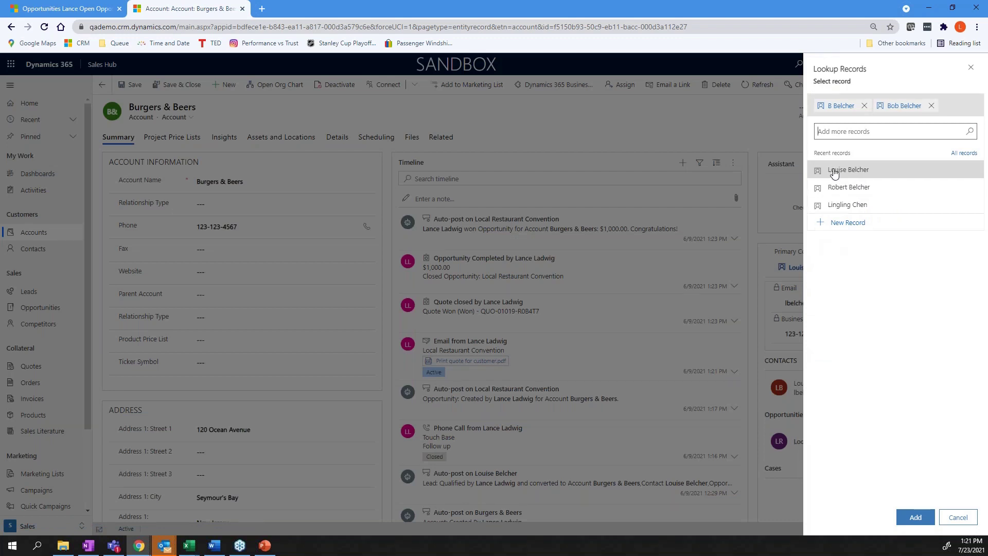
pyautogui.click(865, 105)
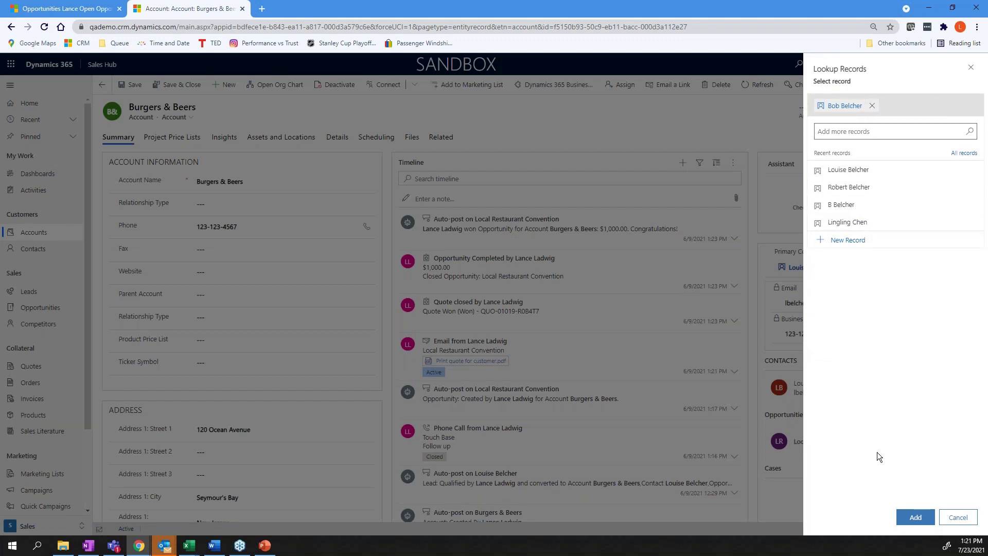
pyautogui.click(916, 517)
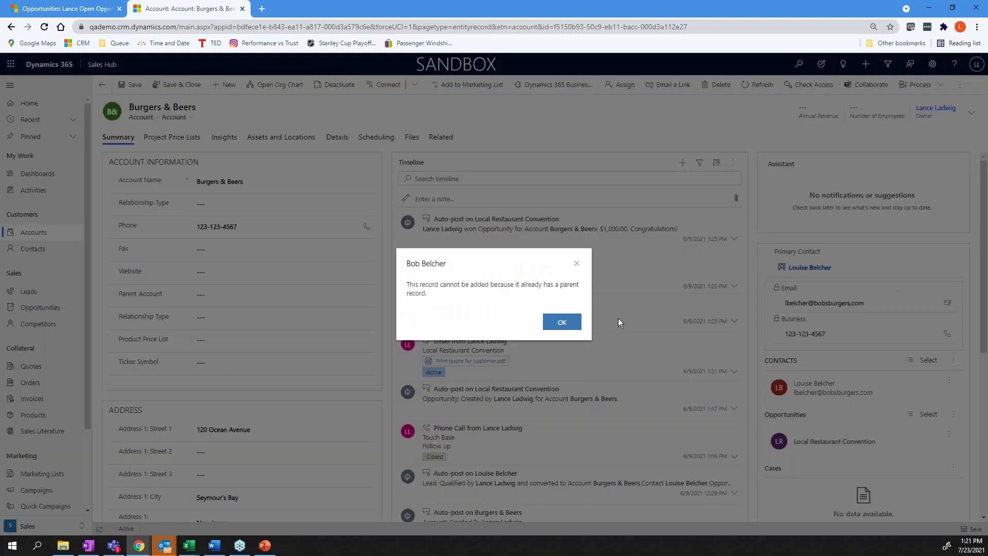
pyautogui.click(564, 323)
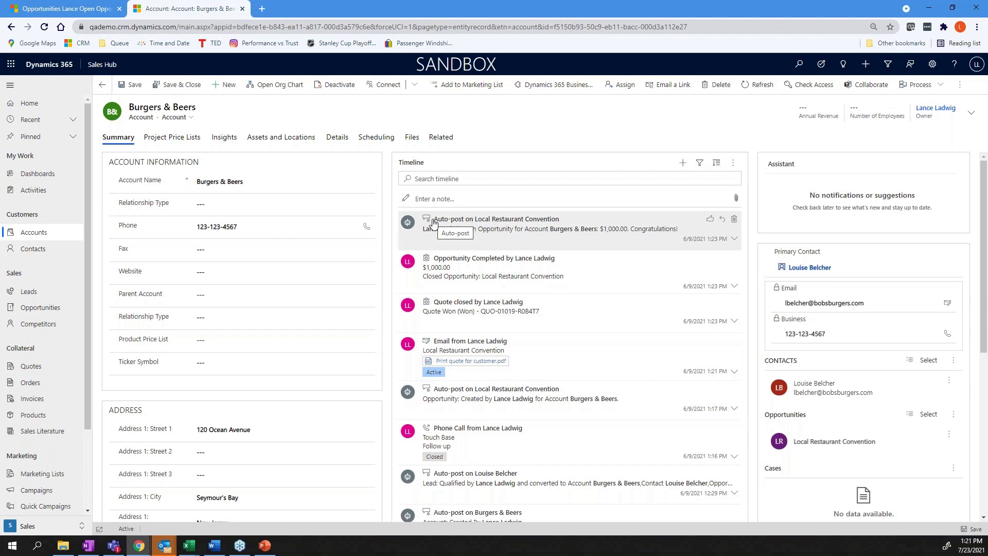
pyautogui.click(50, 251)
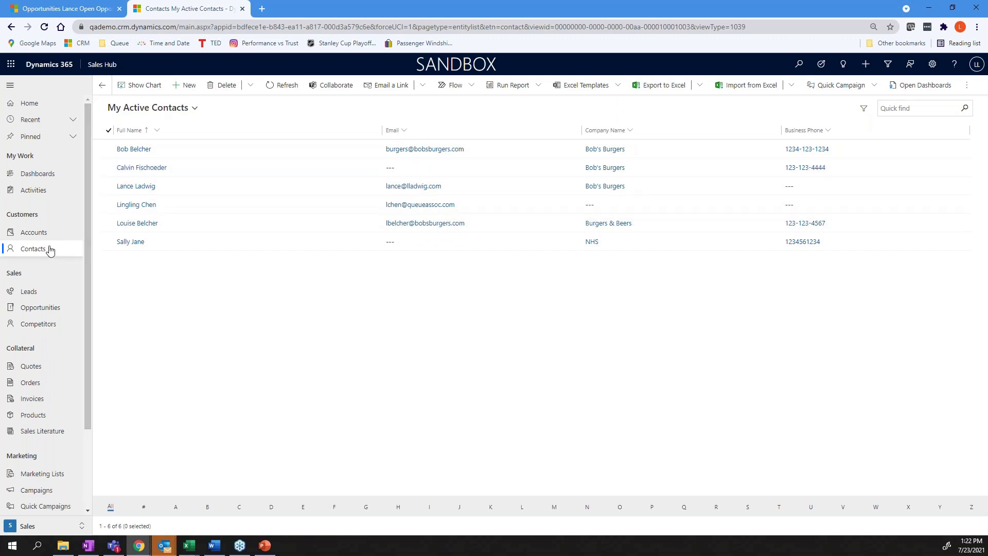
# Switch the contacts list to the Contacts I Follow view.
pyautogui.click(196, 113)
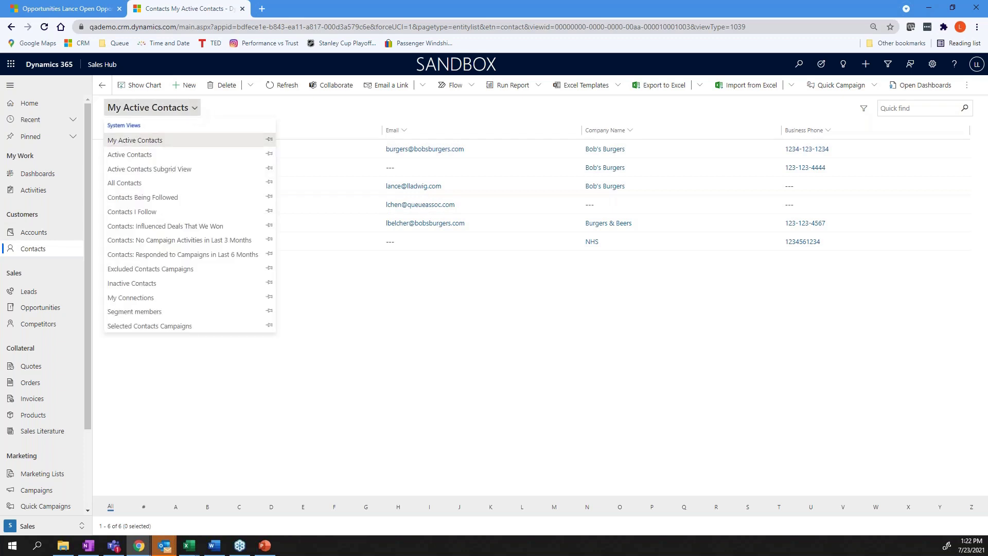
pyautogui.click(126, 212)
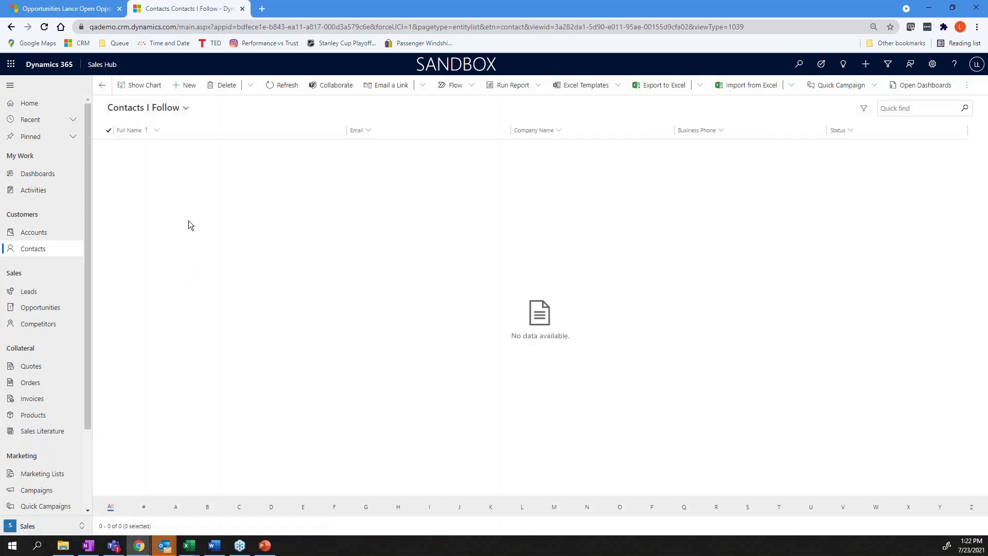
pyautogui.click(188, 110)
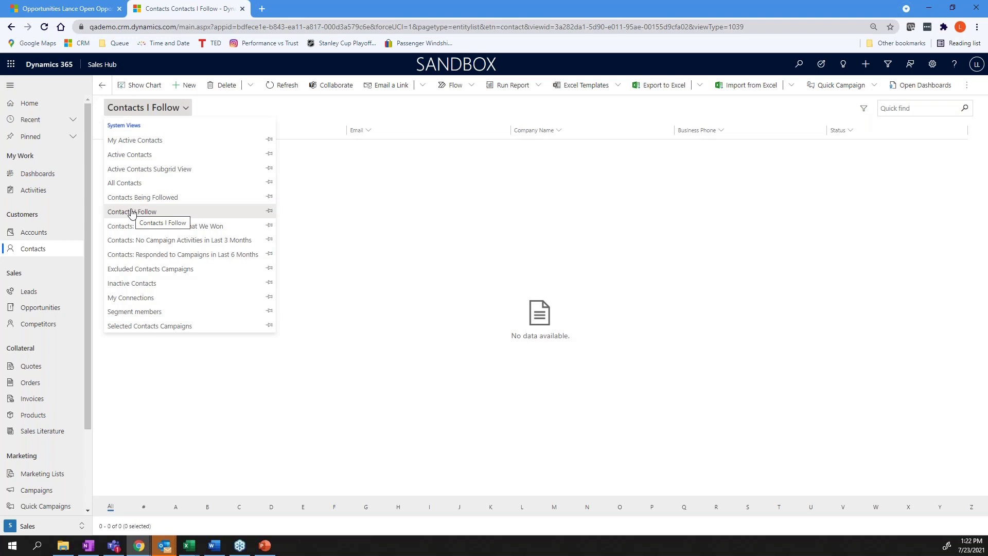
# Close the views dropdown, leaving the empty Contacts I Follow view showing.
pyautogui.click(269, 436)
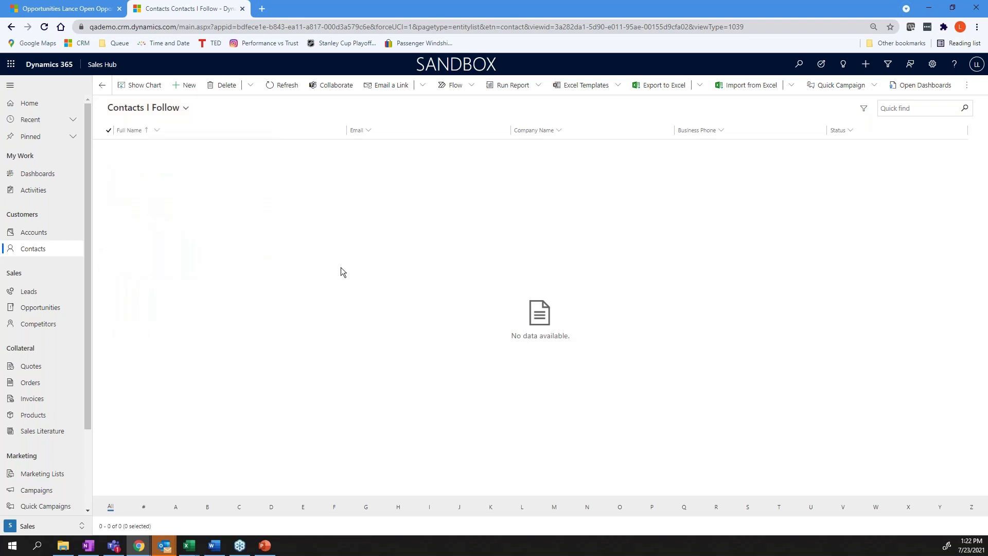